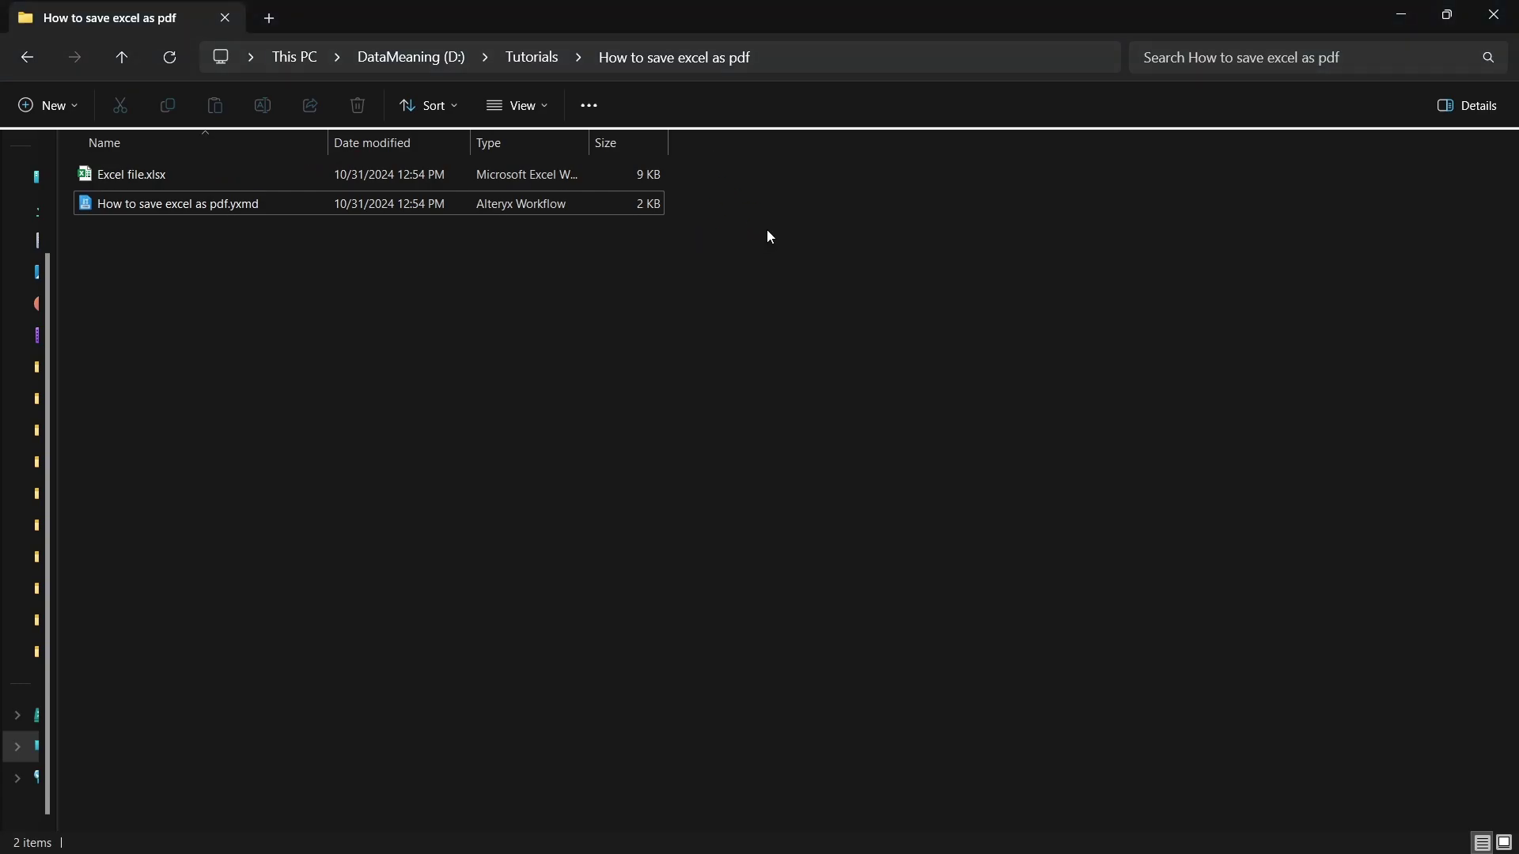
- Return to the workflow and show the Input Data settings for Excel file.xlsx
{"action": "left_click", "coordinate": [1413, 12]}
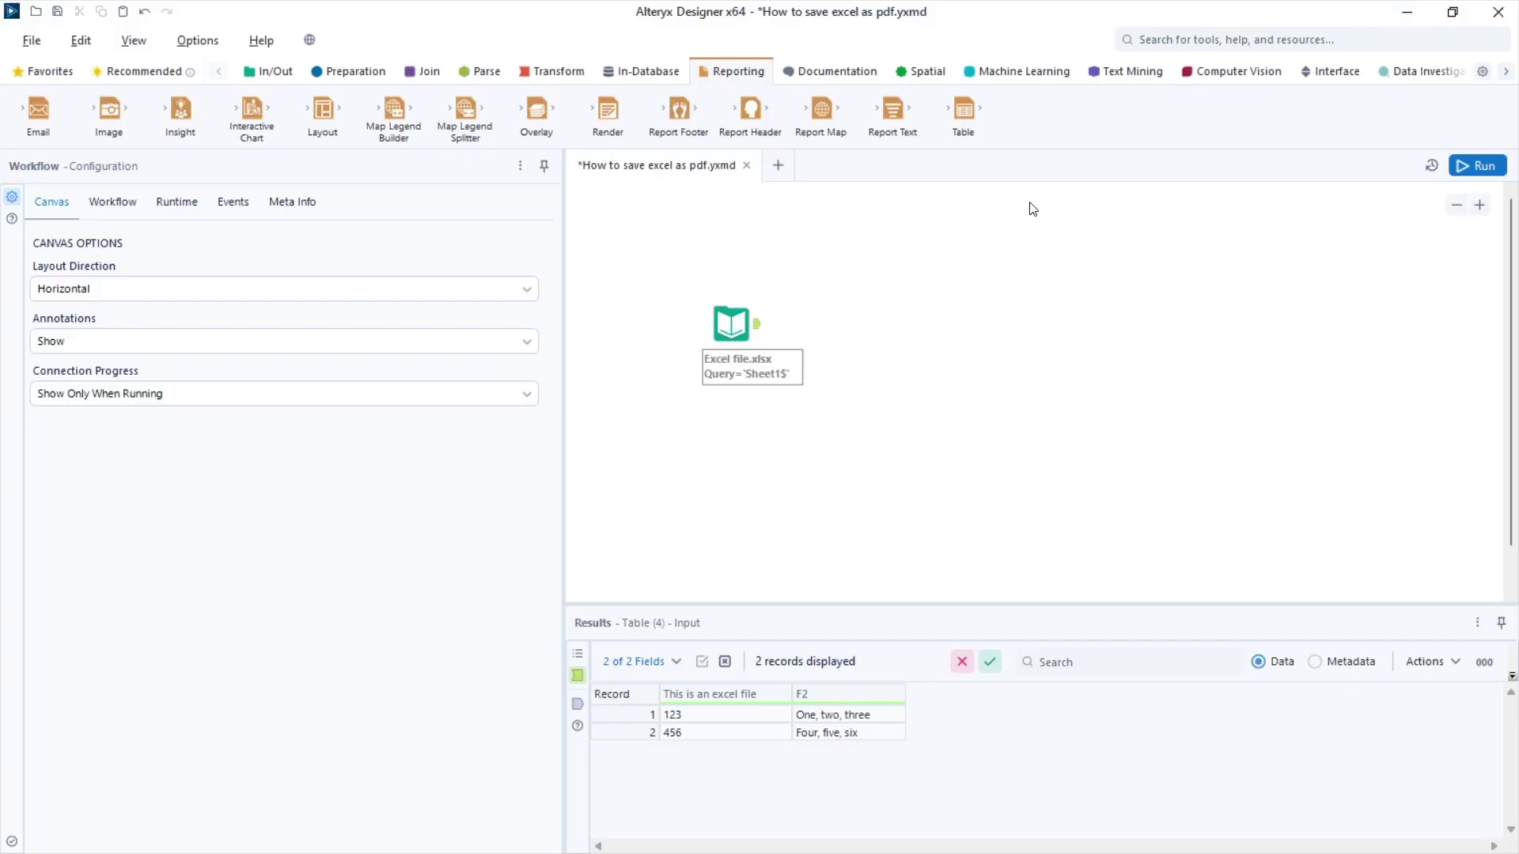
{"action": "left_click", "coordinate": [736, 338]}
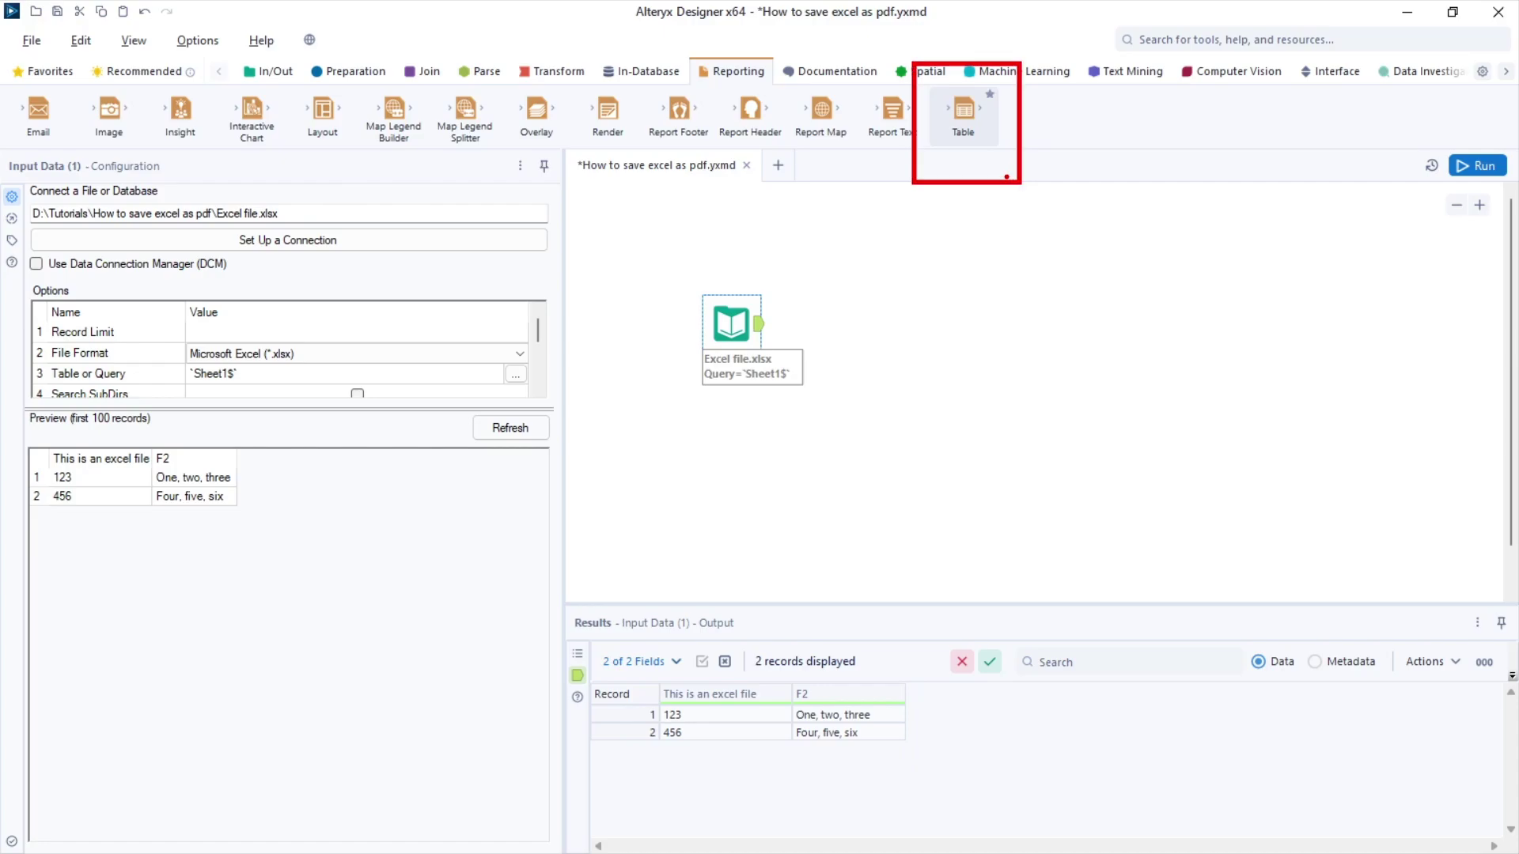
- Add a Table tool after the Excel input and inspect its 'This is an excel file' column
{"action": "left_click_drag", "start_coordinate": [964, 114], "coordinate": [841, 326]}
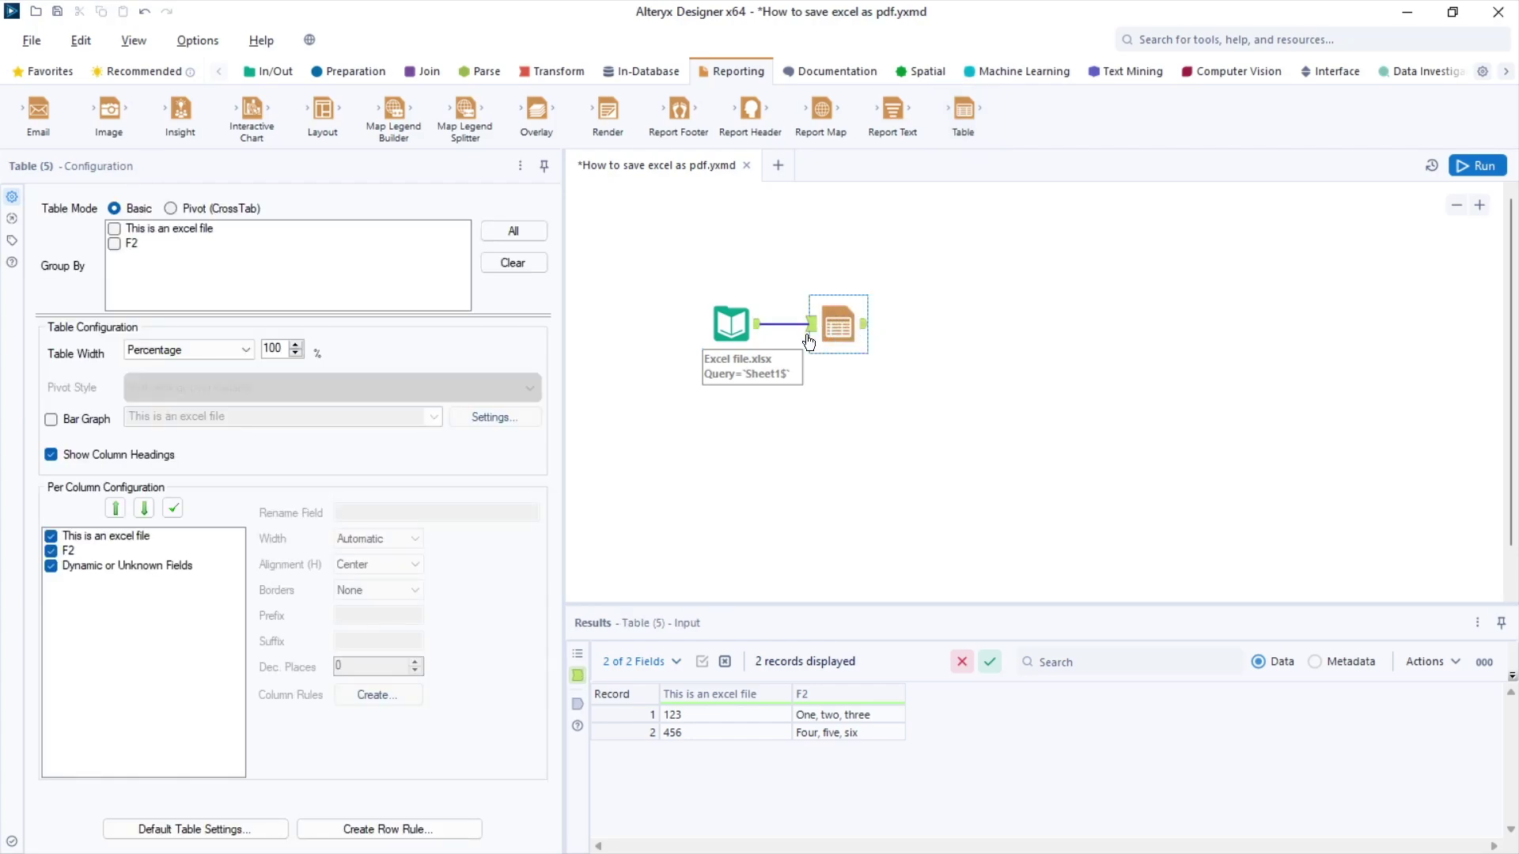
{"action": "left_click", "coordinate": [140, 542]}
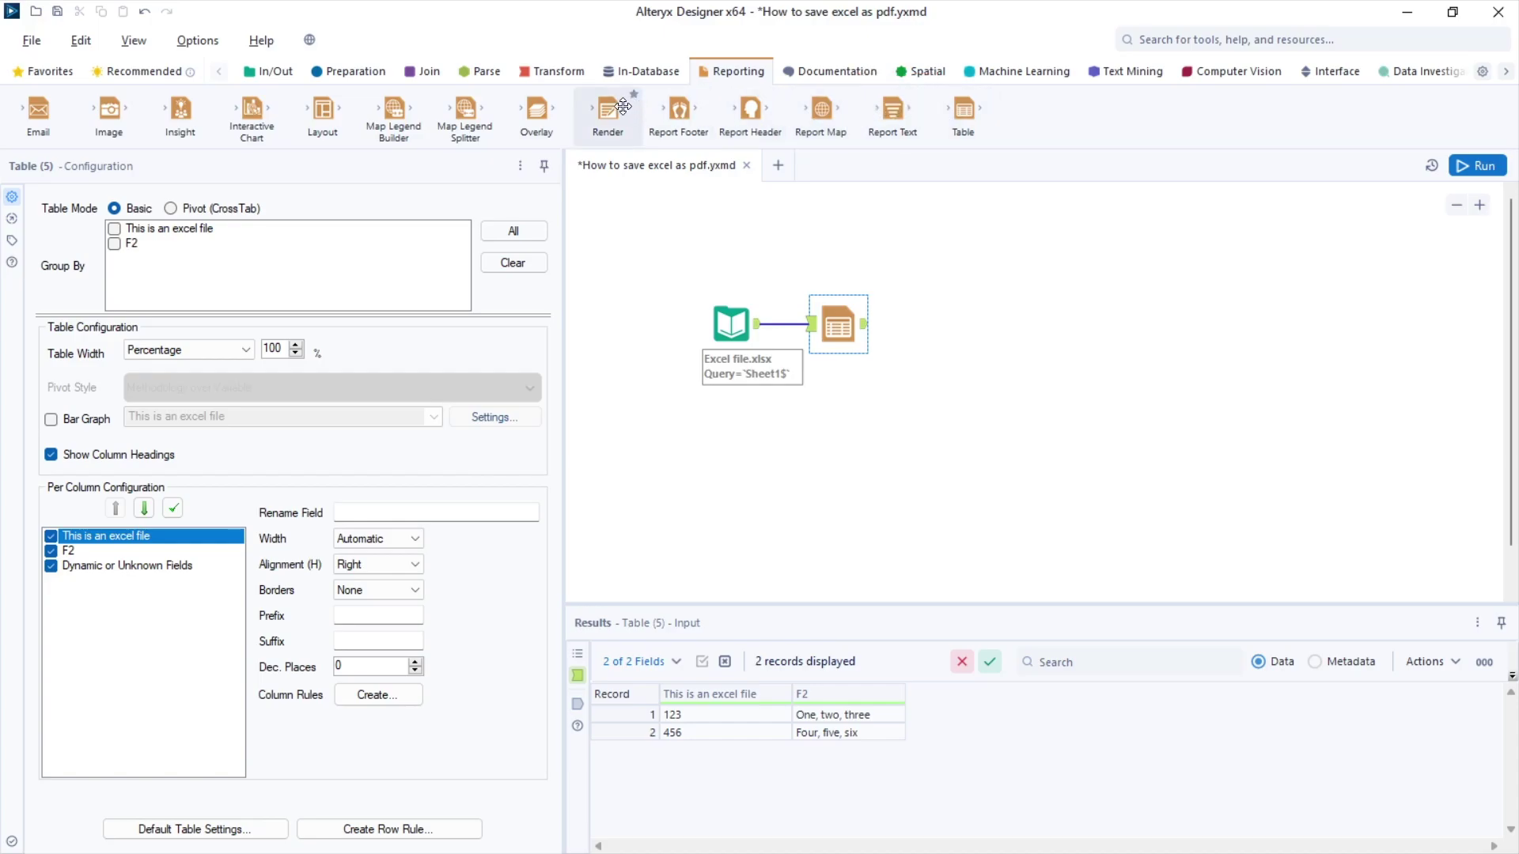
- Add a Render tool after the Table with Output Mode 'Choose a Specific Output File', then browse
{"action": "left_click_drag", "start_coordinate": [622, 107], "coordinate": [970, 325]}
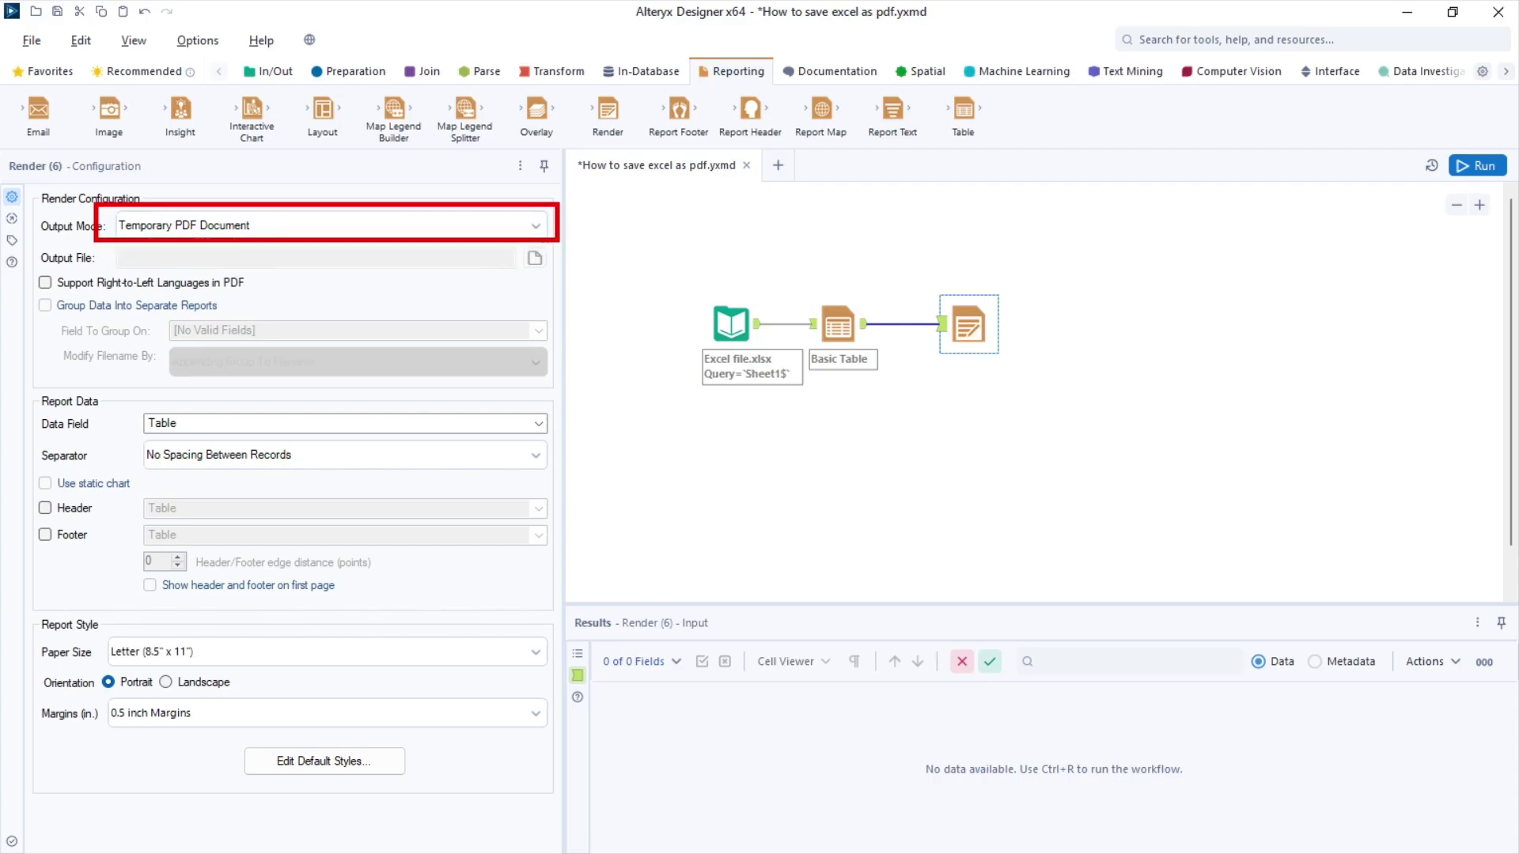
{"action": "left_click", "coordinate": [462, 228]}
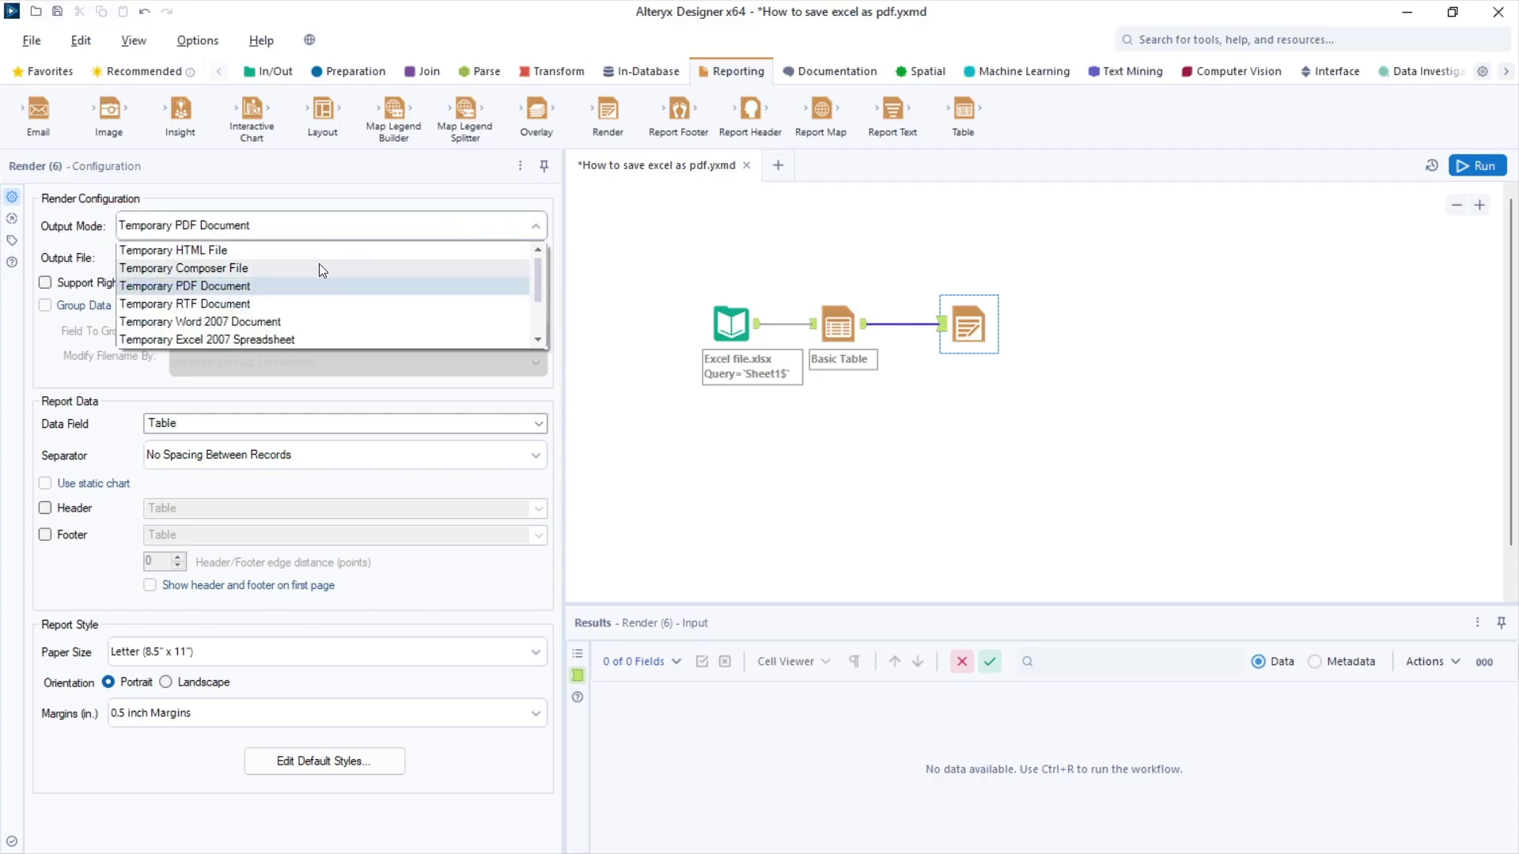
{"action": "scroll", "coordinate": [319, 264], "scroll_direction": "down", "scroll_amount": 2}
{"action": "left_click", "coordinate": [216, 342]}
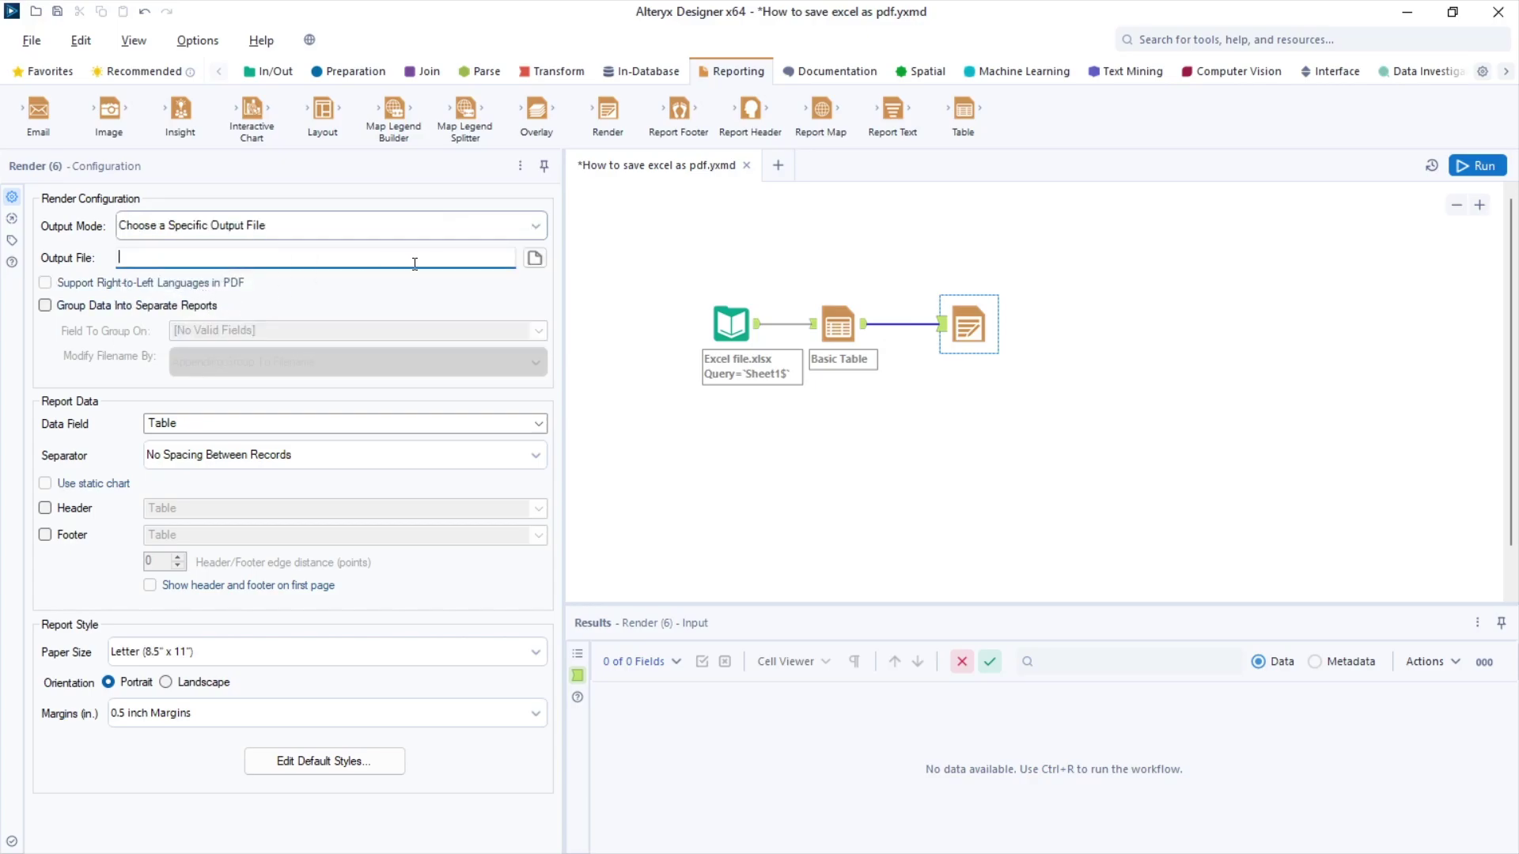
{"action": "left_click", "coordinate": [535, 257]}
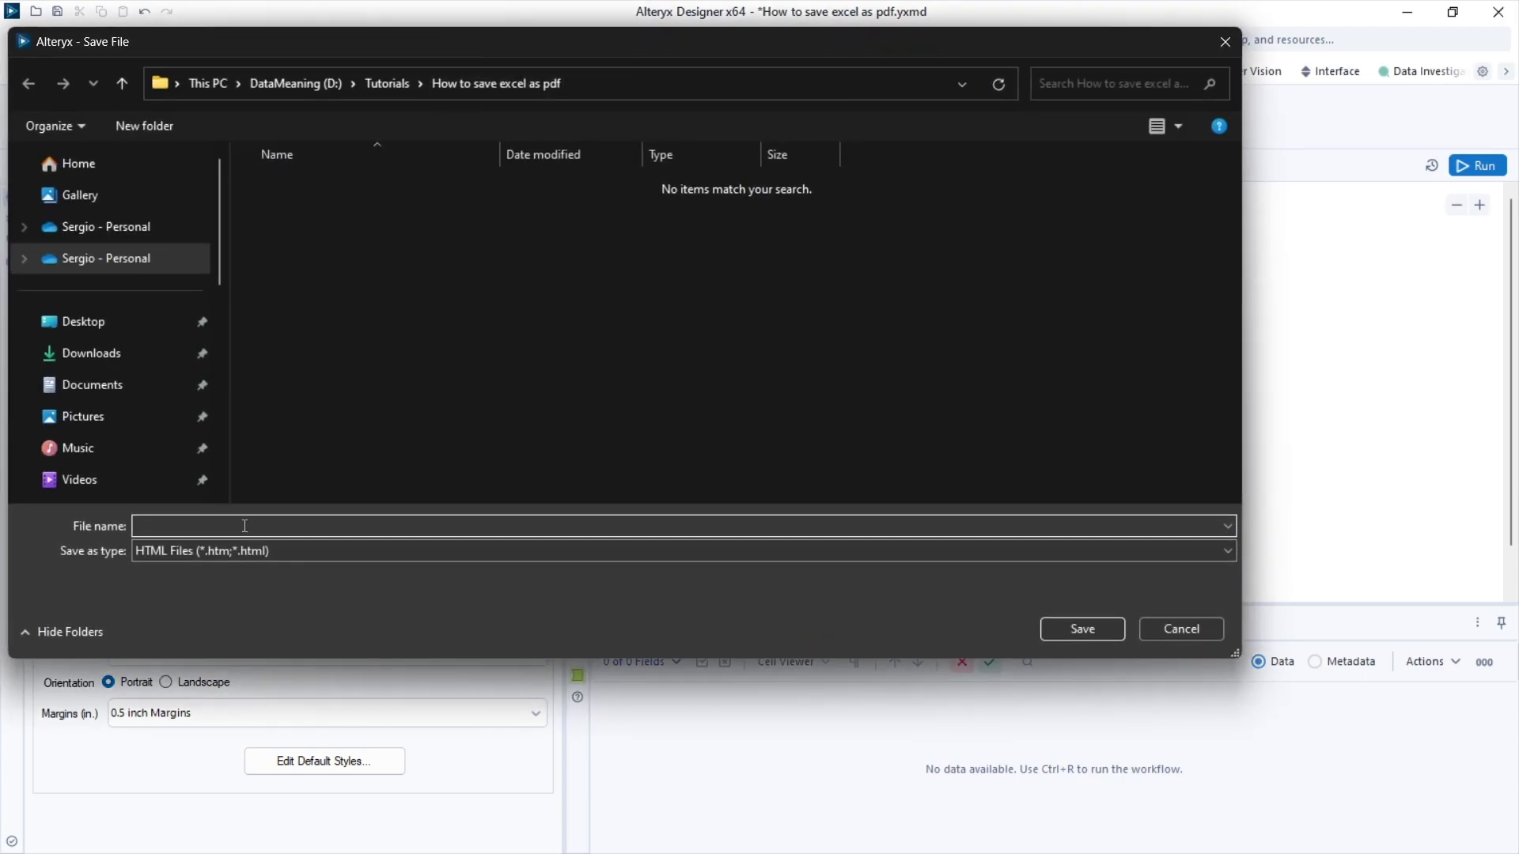
{"action": "type", "text": "This is a pd"}
- Save the render output as 'This is a PDF.pdf' with type PDF Documents (*.pdf)
{"action": "key", "text": "BackSpace"}
{"action": "key", "text": "BackSpace"}
{"action": "type", "text": "PD"}
{"action": "left_click", "coordinate": [247, 547]}
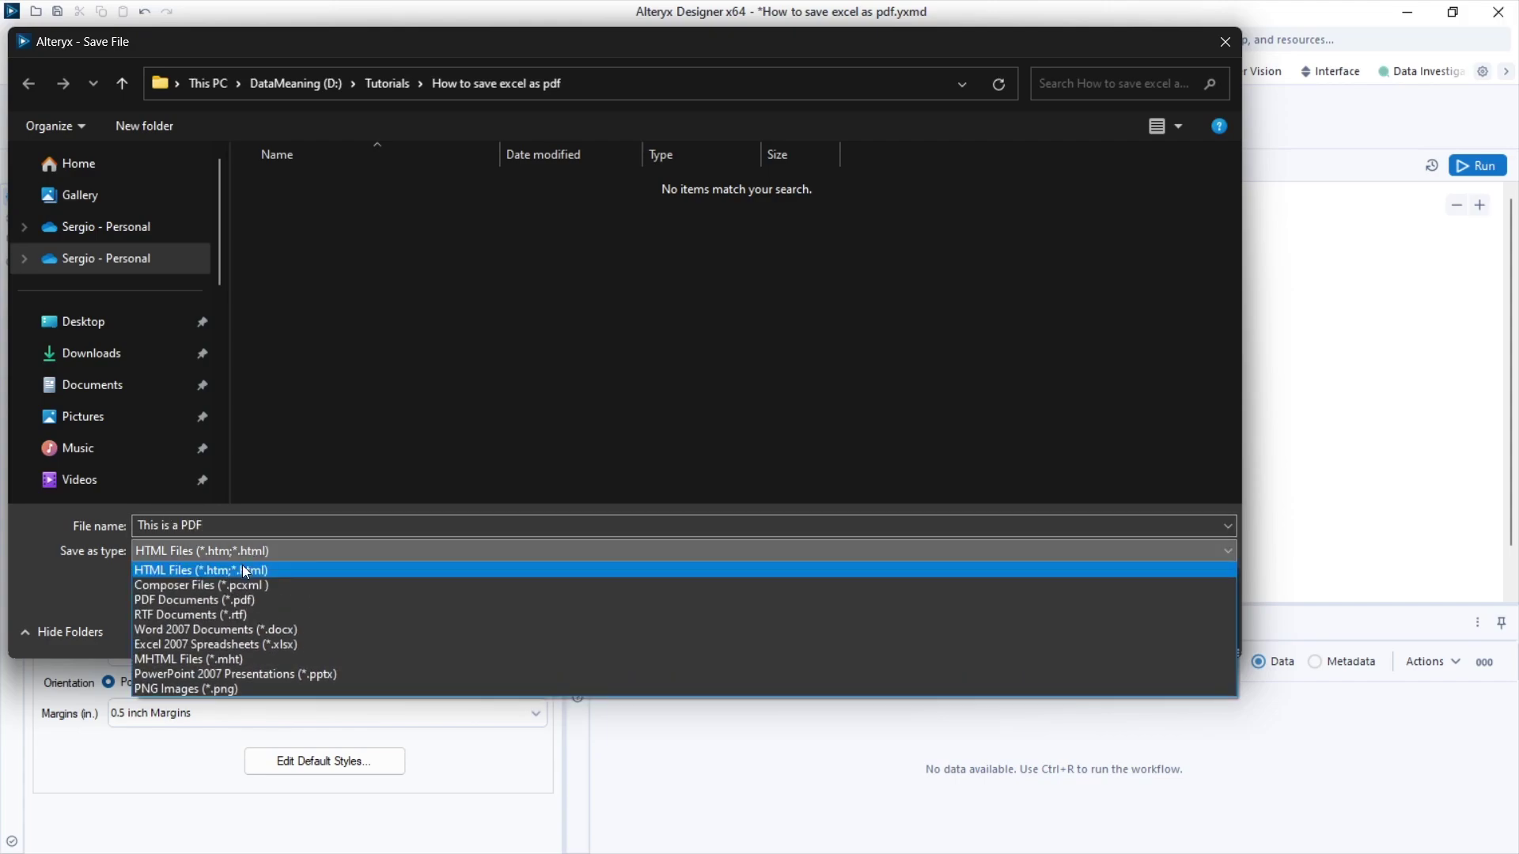
{"action": "left_click", "coordinate": [223, 603]}
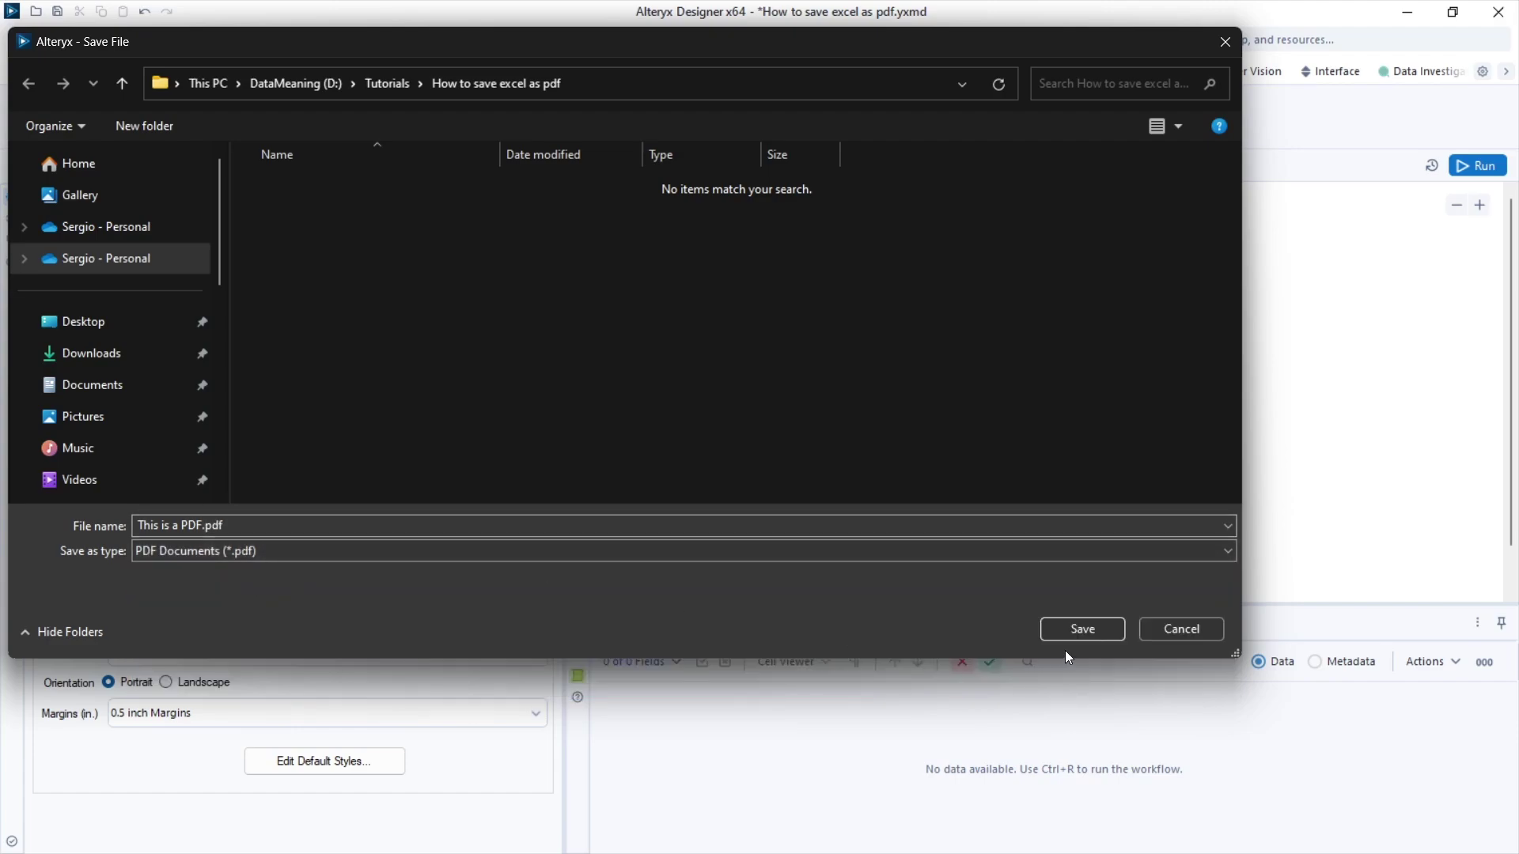
{"action": "left_click", "coordinate": [1075, 632]}
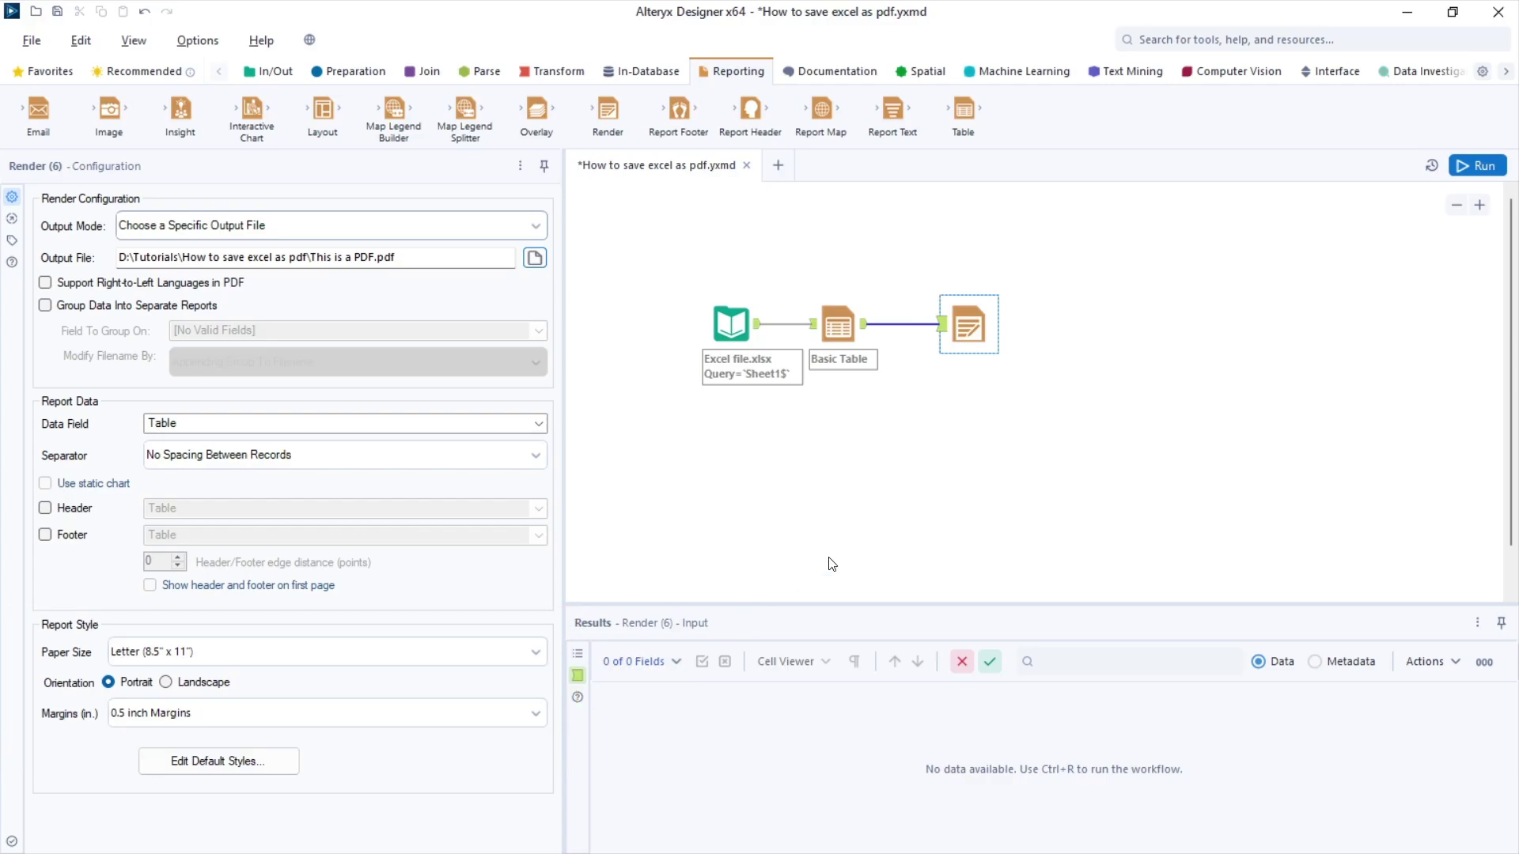
- Run the workflow to produce This is a PDF.pdf
{"action": "left_click", "coordinate": [1489, 170]}
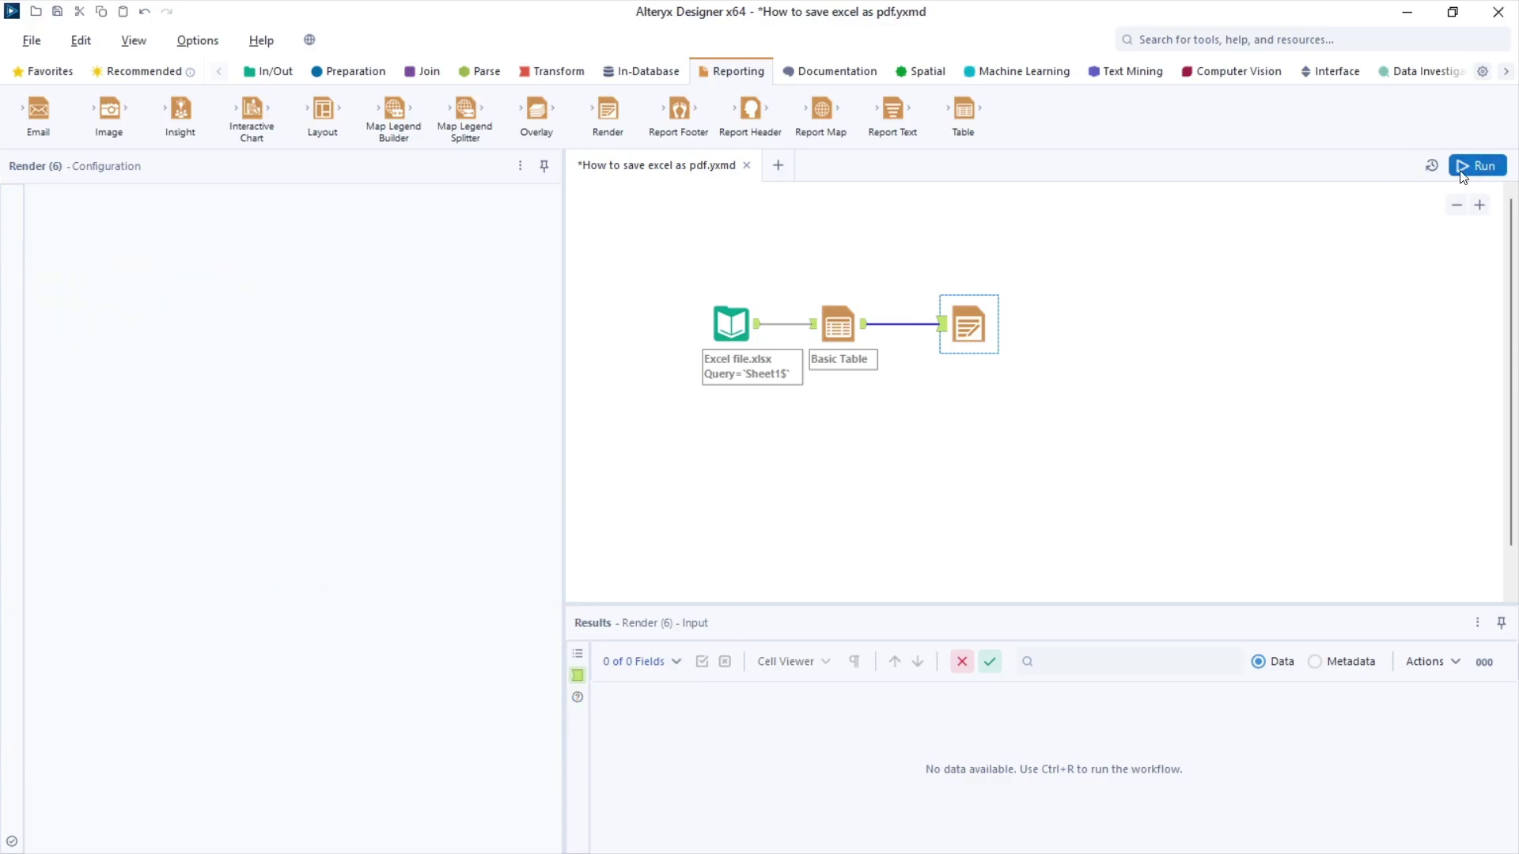